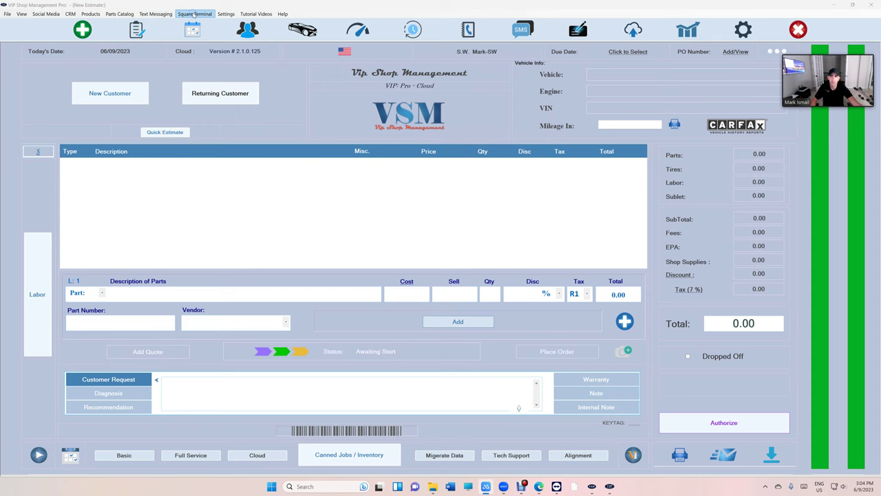
# Step: Start connecting a Square Terminal and begin linking the Square account
pyautogui.click(194, 15)
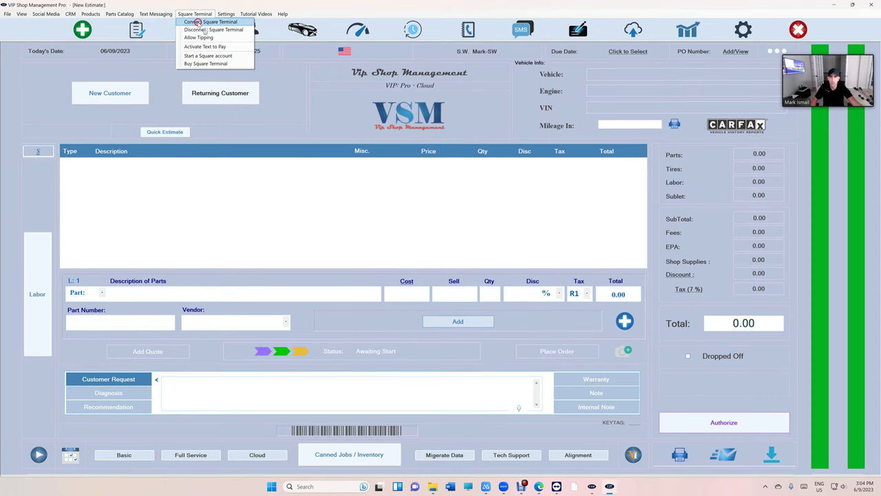
pyautogui.click(198, 22)
pyautogui.click(451, 305)
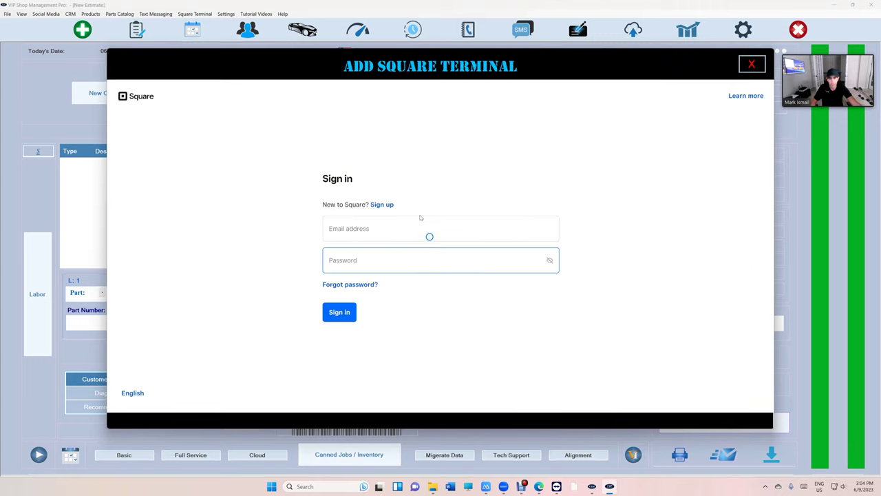
# Step: Sign in to the Square account with its e-mail address and password
pyautogui.click(362, 218)
pyautogui.click(367, 214)
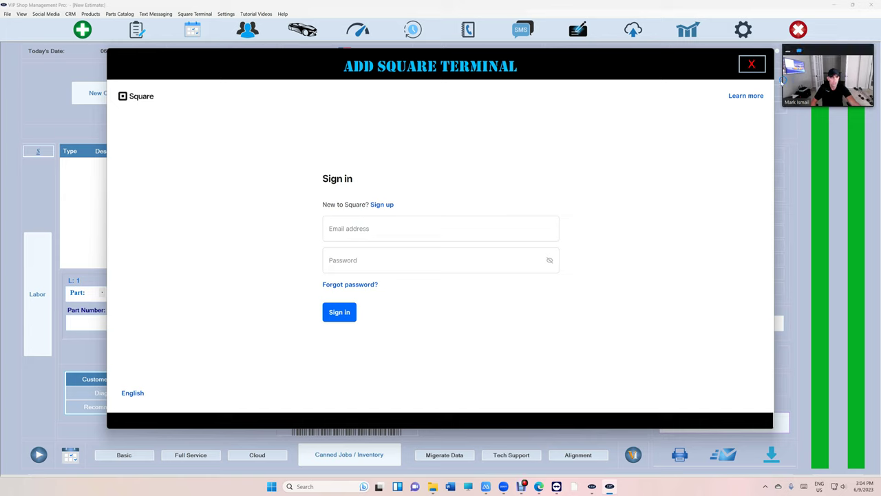
pyautogui.click(354, 217)
pyautogui.click(365, 230)
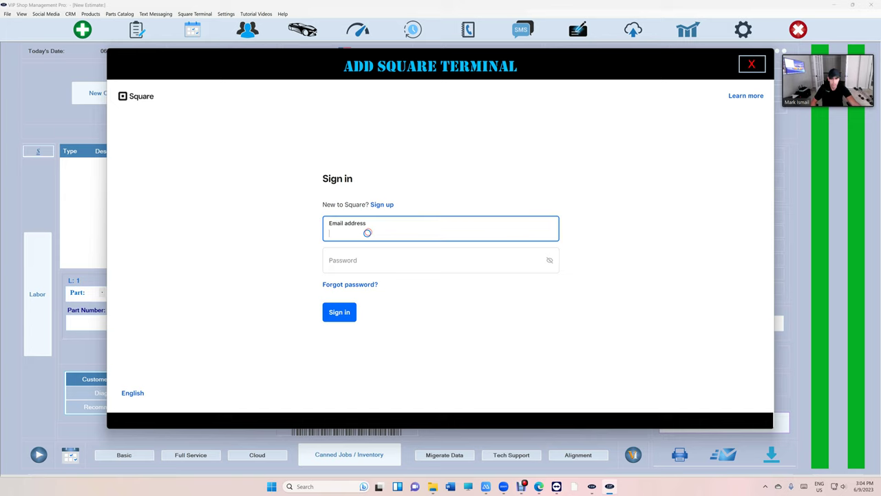
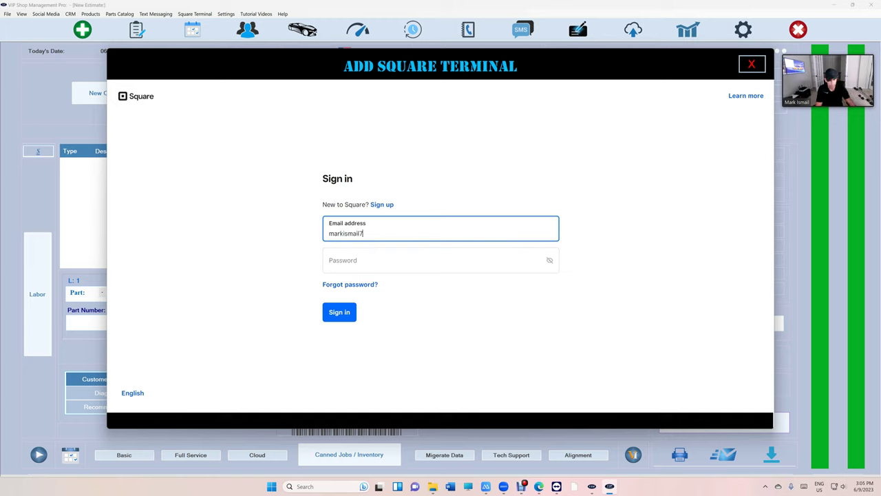
pyautogui.press('Tab')
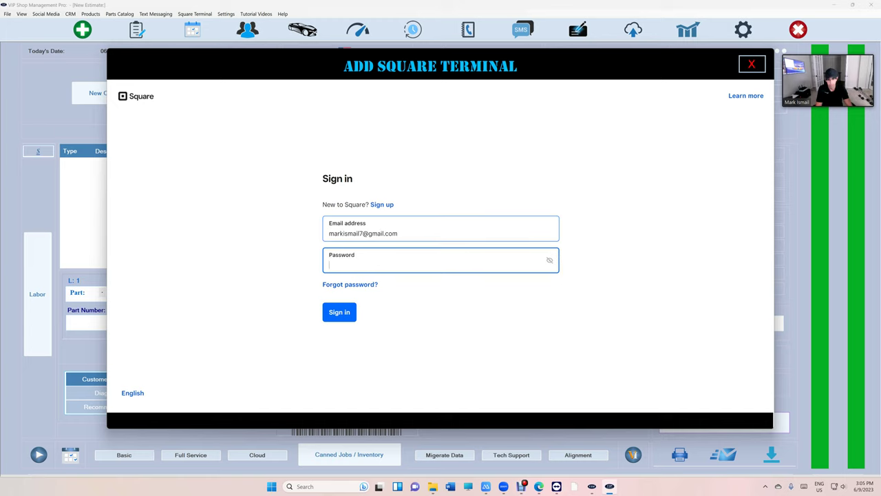
pyautogui.write('••')
pyautogui.press('Return')
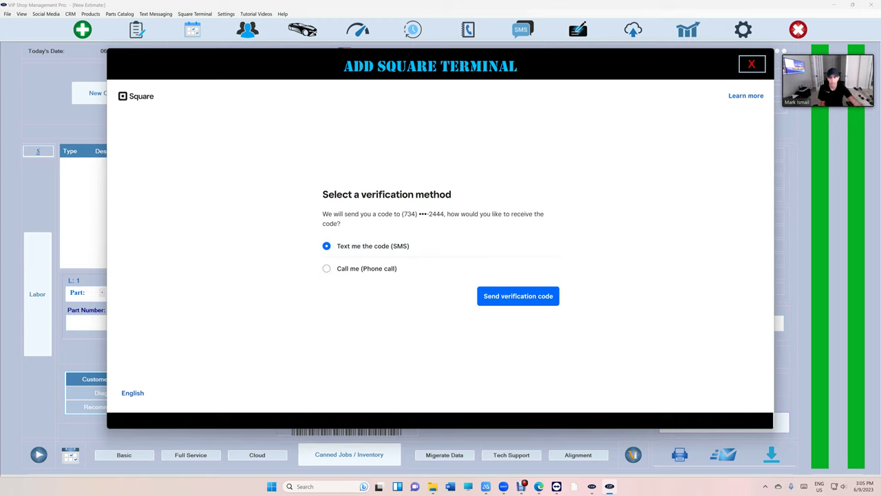
# Step: Have the verification code sent by text, enter it, and verify the Square sign-in
pyautogui.click(482, 296)
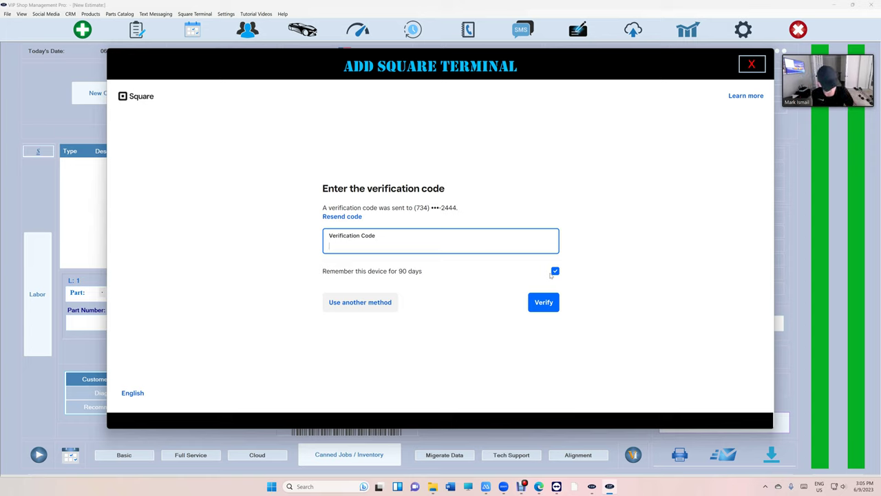
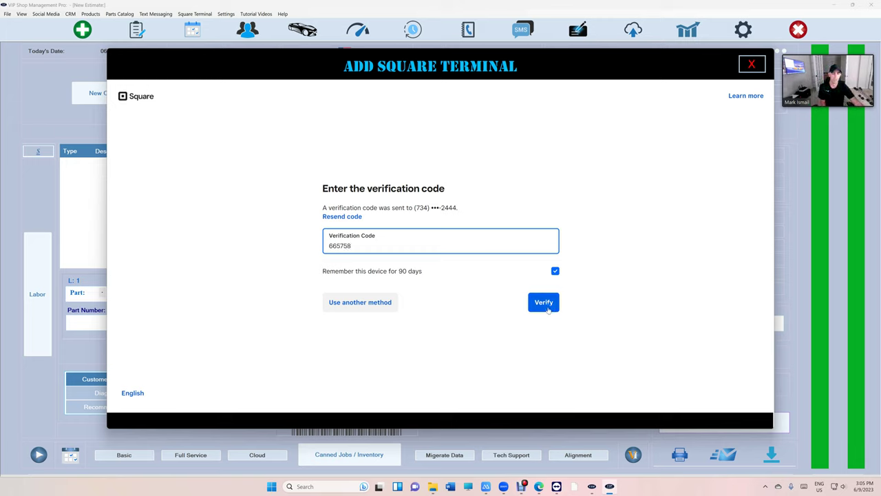
pyautogui.click(544, 303)
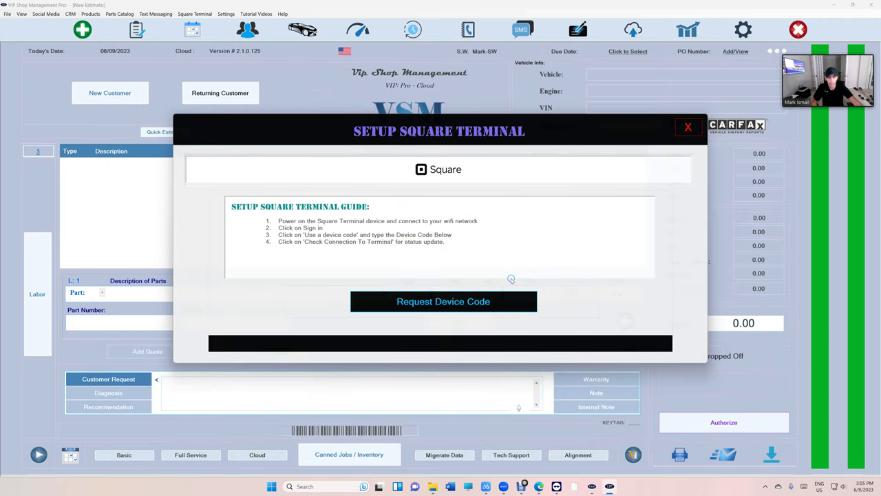
pyautogui.click(493, 300)
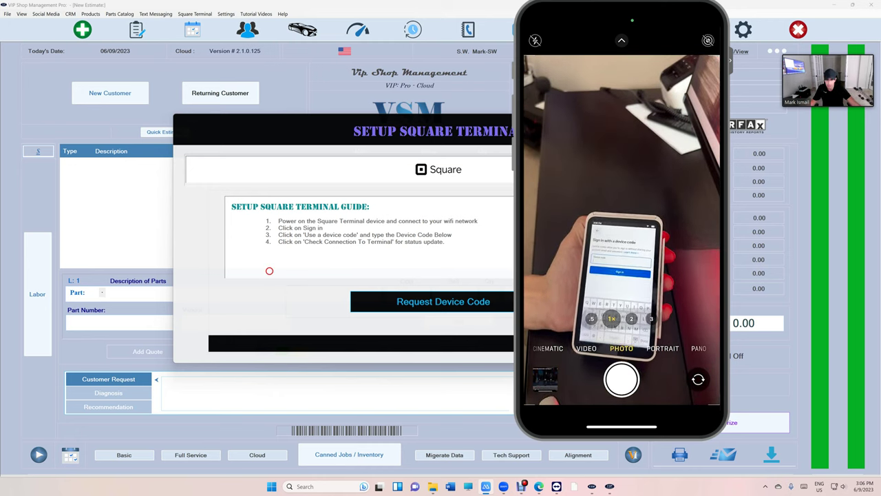
# Step: Pair the terminal using a device code for the shop's Square location and test the connection
pyautogui.click(437, 309)
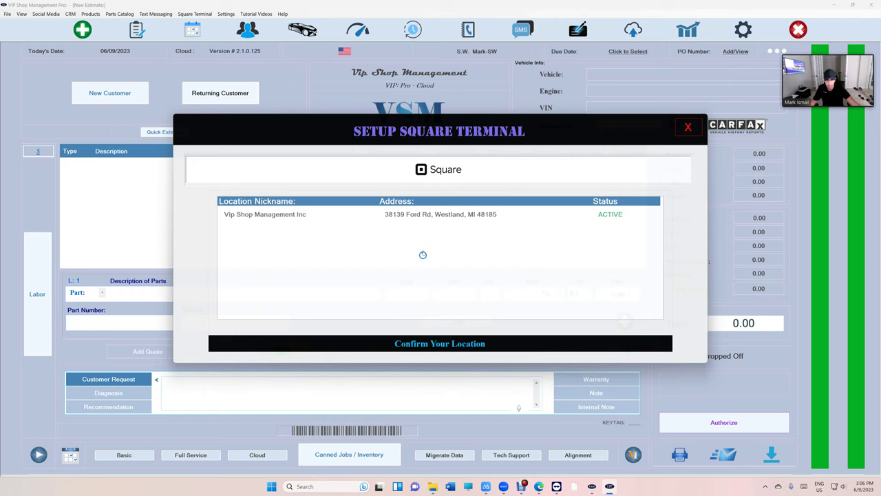
pyautogui.click(285, 215)
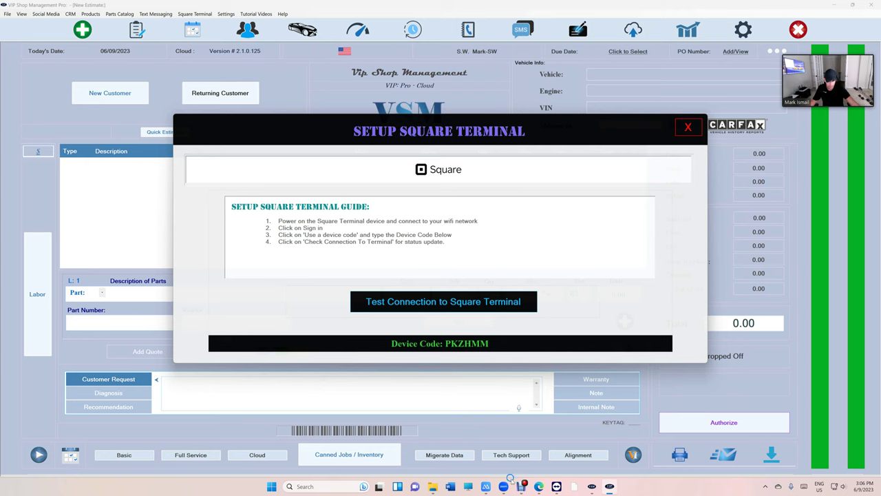
pyautogui.click(486, 486)
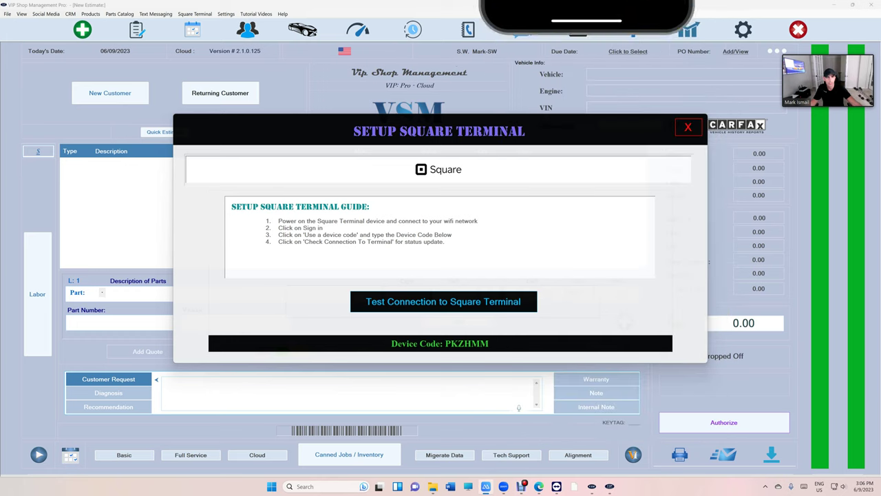
pyautogui.click(438, 300)
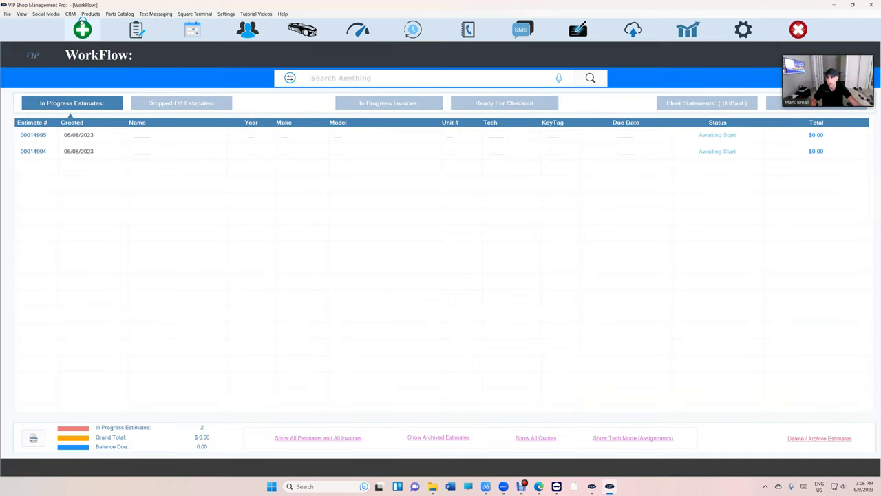
# Step: Start a new estimate for the returning customer's 2010 Lincoln MKZ
pyautogui.click(82, 28)
pyautogui.click(244, 93)
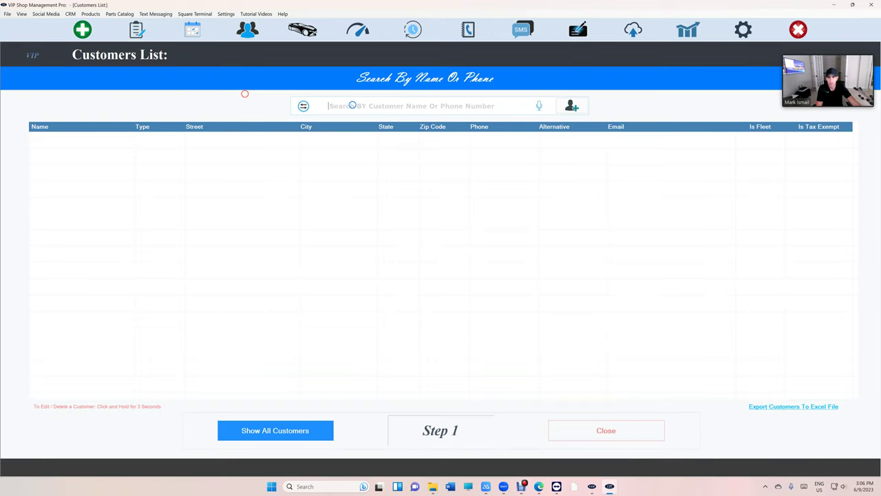
pyautogui.write('mark is')
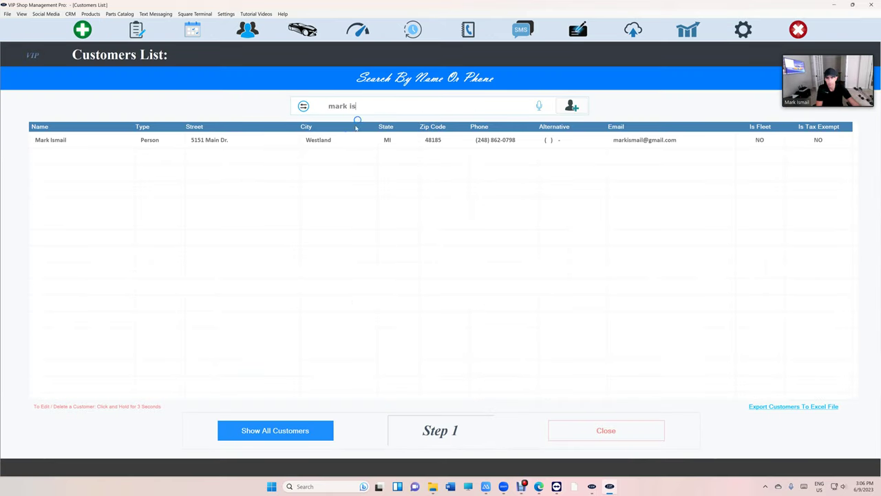
pyautogui.click(345, 140)
pyautogui.click(345, 140)
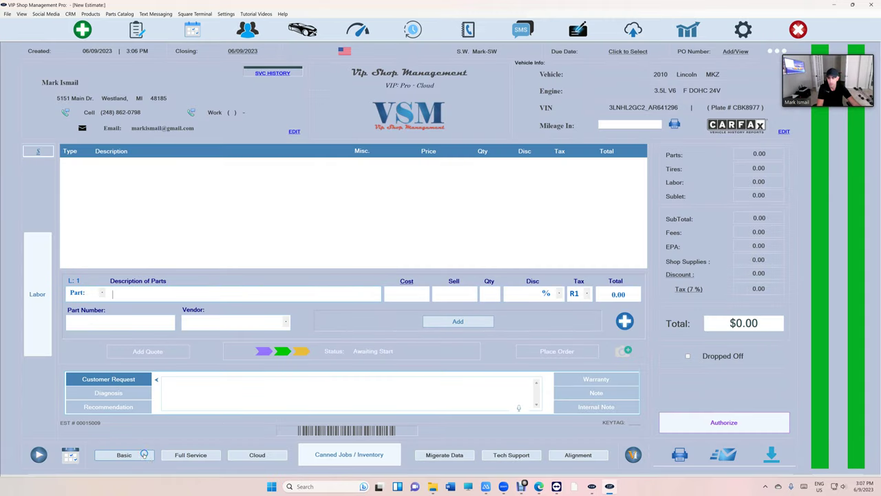
# Step: Add a Basic Oil Change, record mileage in as 128181, and start authorizing the $21.35 total
pyautogui.click(141, 455)
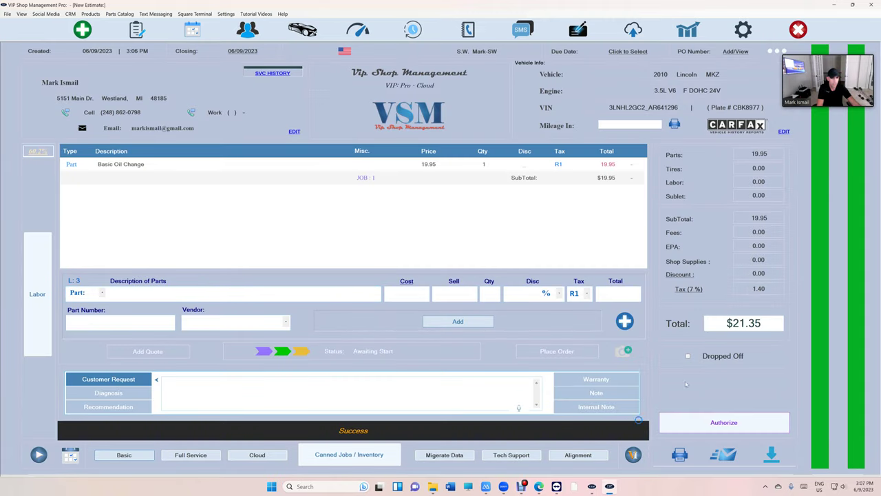
pyautogui.click(632, 124)
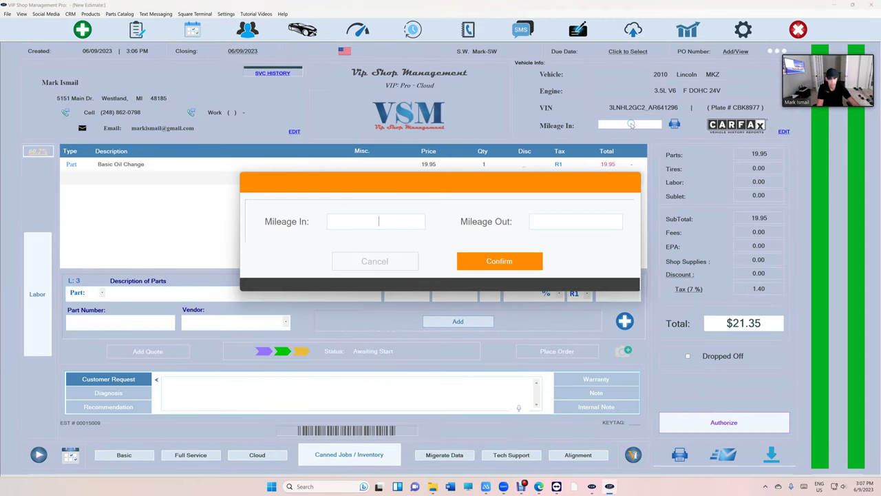
pyautogui.write('12818')
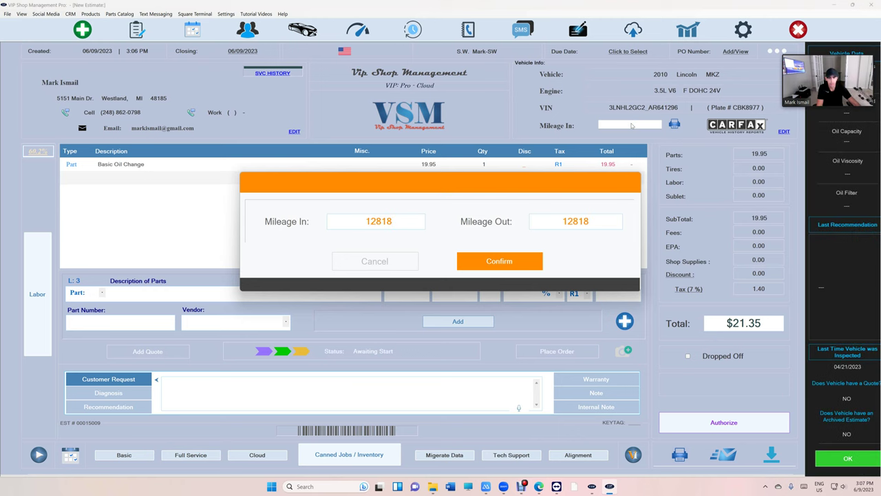
pyautogui.write('1')
pyautogui.click(513, 262)
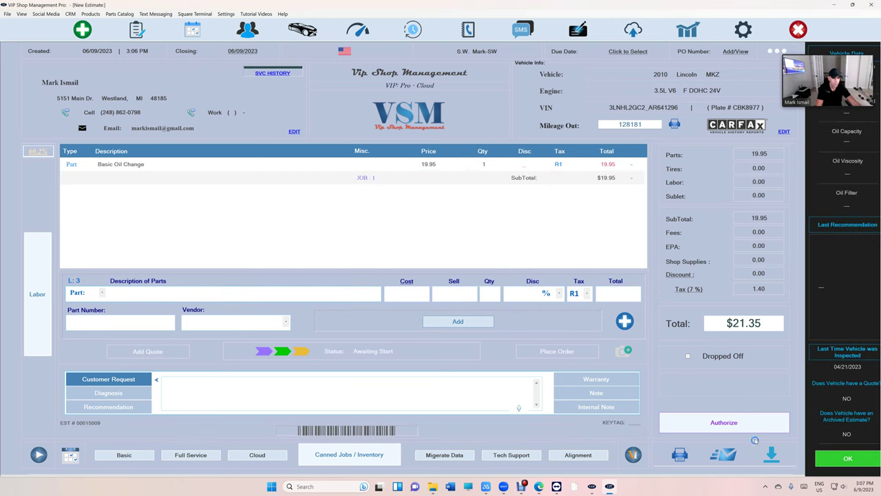
pyautogui.click(747, 423)
# Step: Authorize the $21.35 total in person and charge $21.91 by card, including the 2.6% fee, on the Square Terminal
pyautogui.click(609, 262)
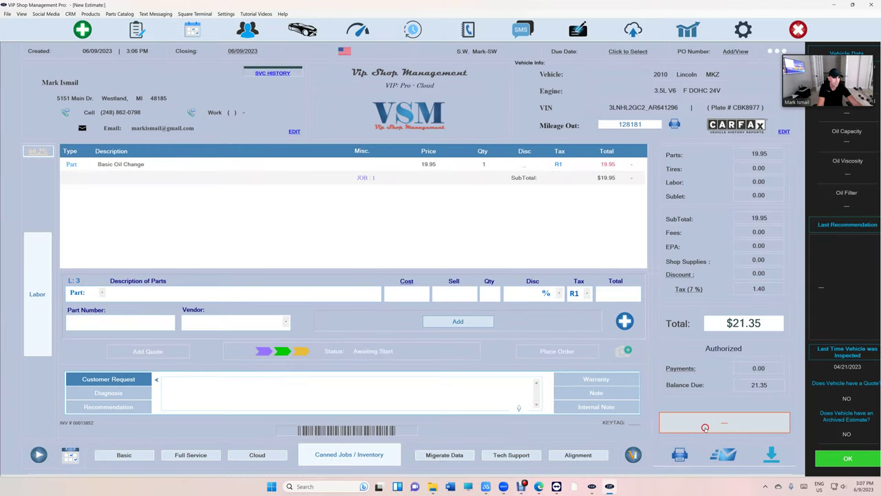
pyautogui.click(701, 425)
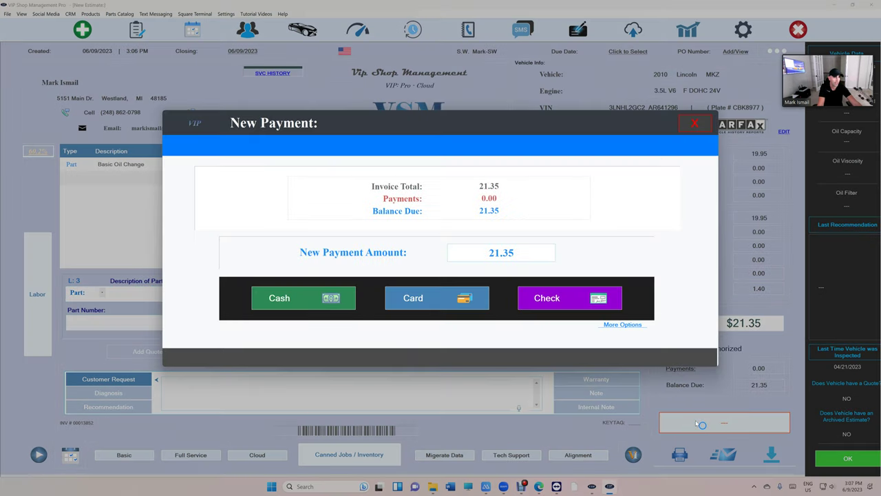
pyautogui.click(465, 296)
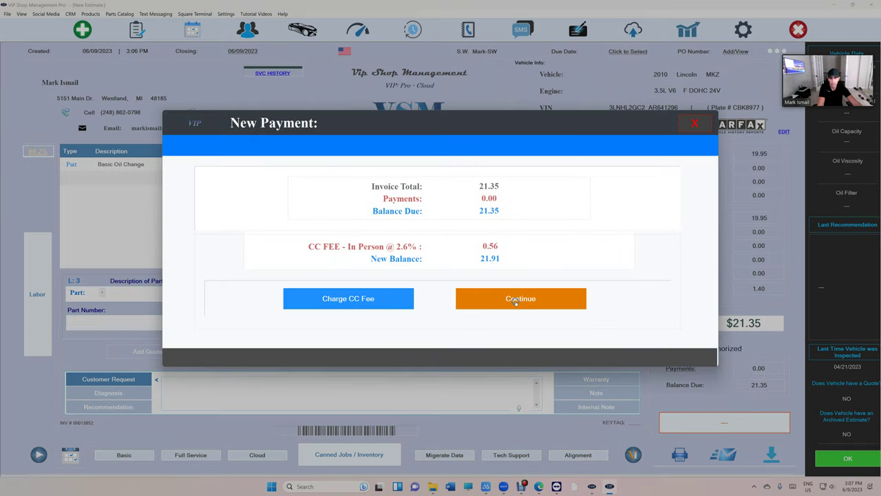
pyautogui.click(507, 301)
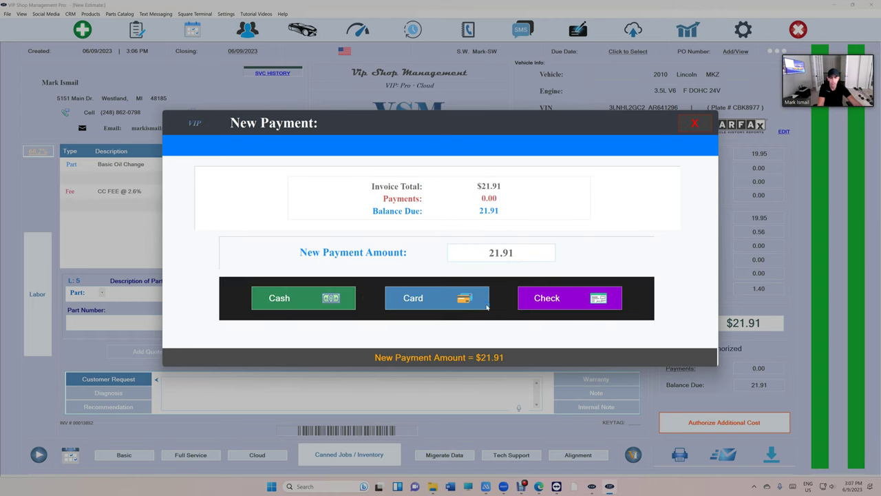
pyautogui.click(486, 305)
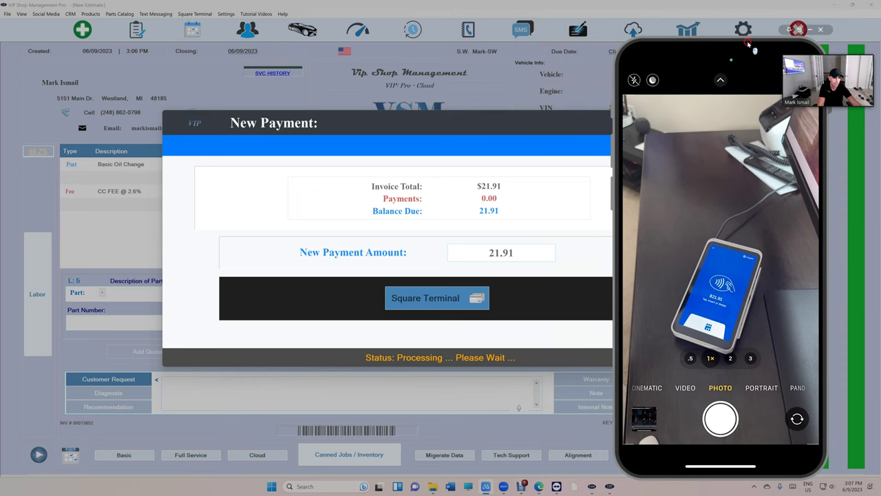
pyautogui.moveTo(748, 43); pyautogui.dragTo(751, 42)
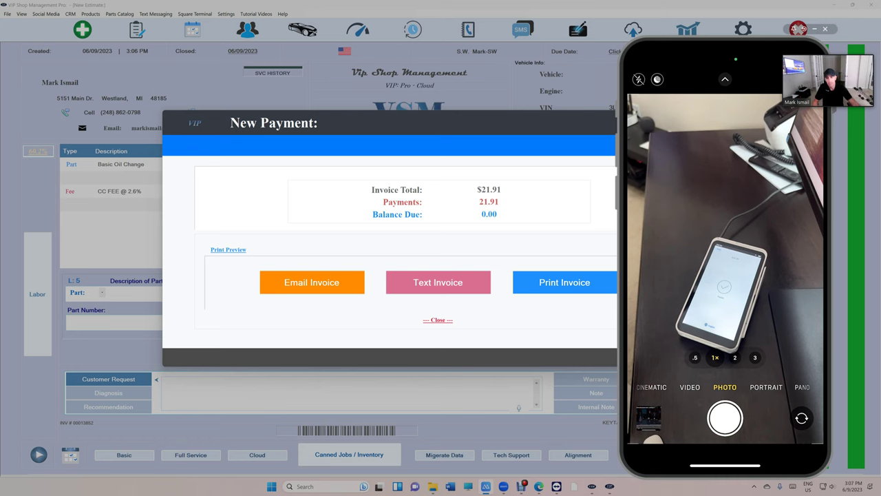
# Step: Preview the paid $21.91 invoice and highlight its $0.00 balance due line
pyautogui.click(227, 250)
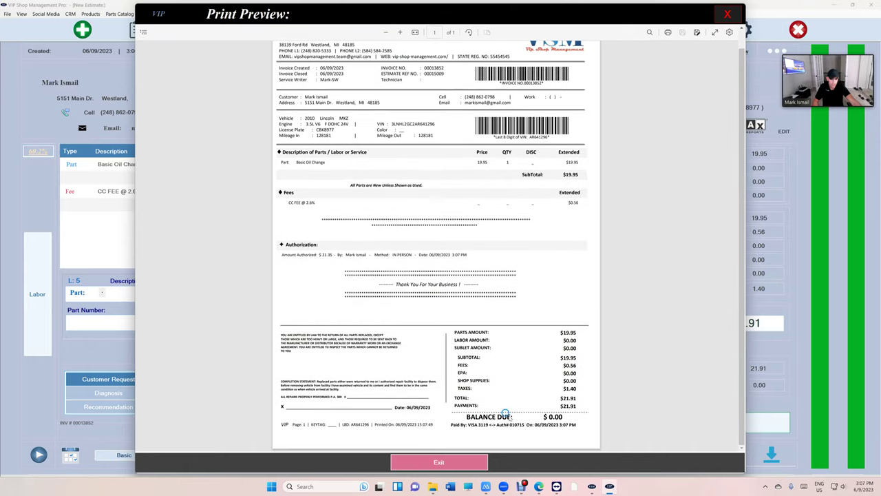
pyautogui.moveTo(464, 422); pyautogui.dragTo(512, 426)
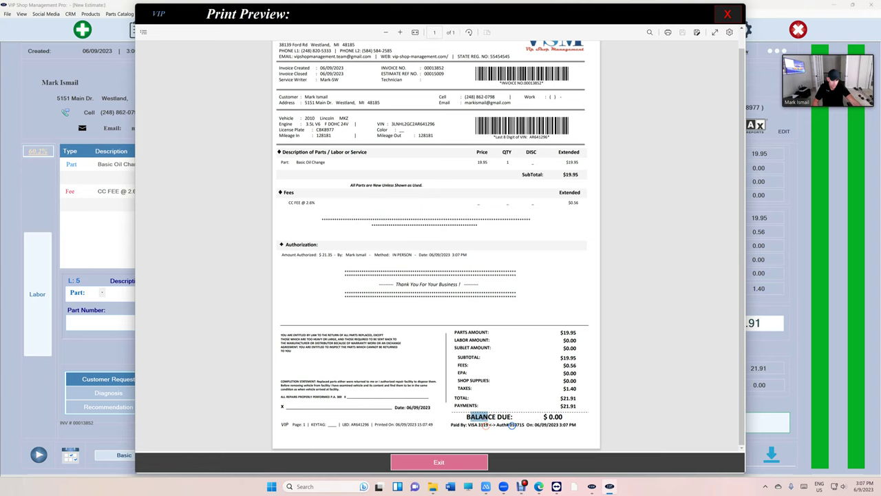